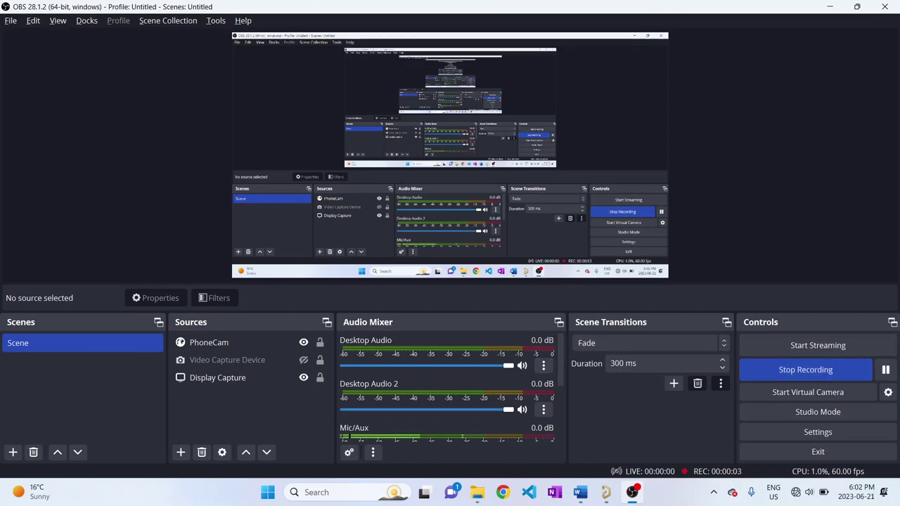
# Switch to Altium Designer and examine the MPU6050 IMU circuit (U1A) with its capacitors on the STM32 schematic
pyautogui.click(606, 491)
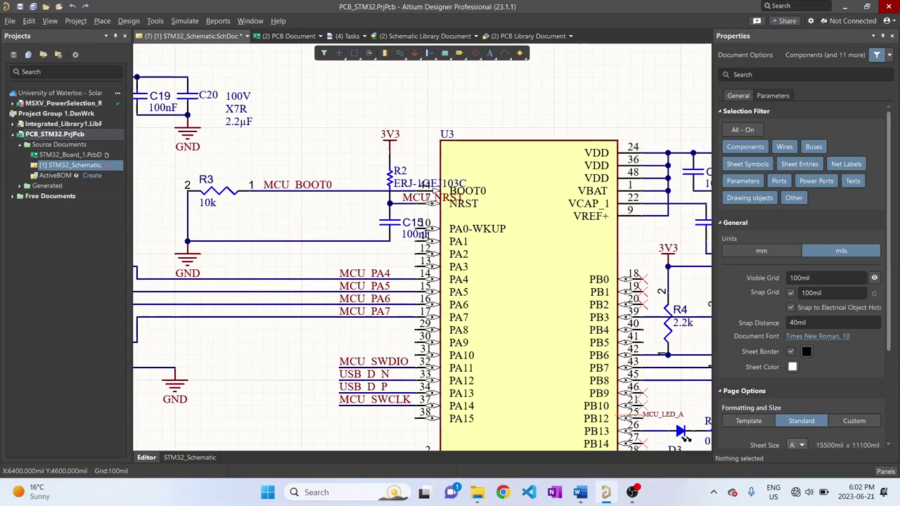
pyautogui.hotkey('ctrl', 'pagedown')
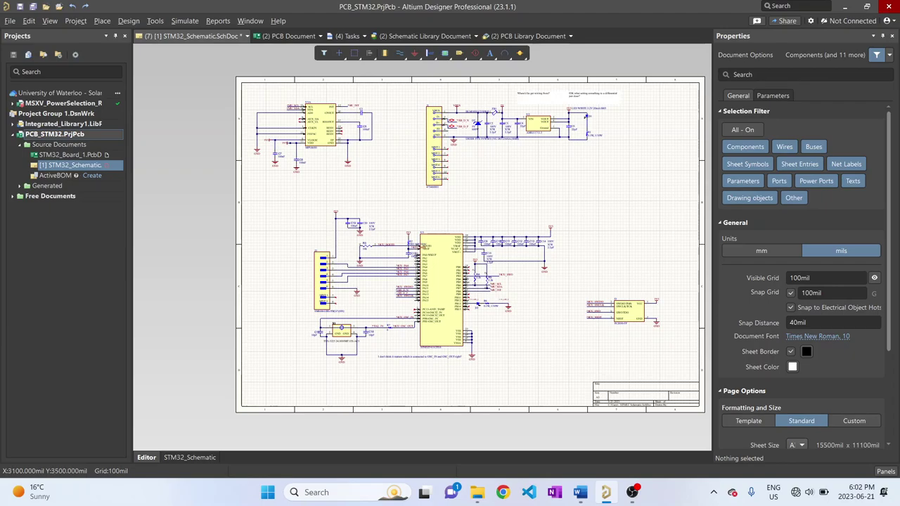
pyautogui.keyDown('ctrl'); pyautogui.scroll(5, 309, 140); pyautogui.keyUp('ctrl')
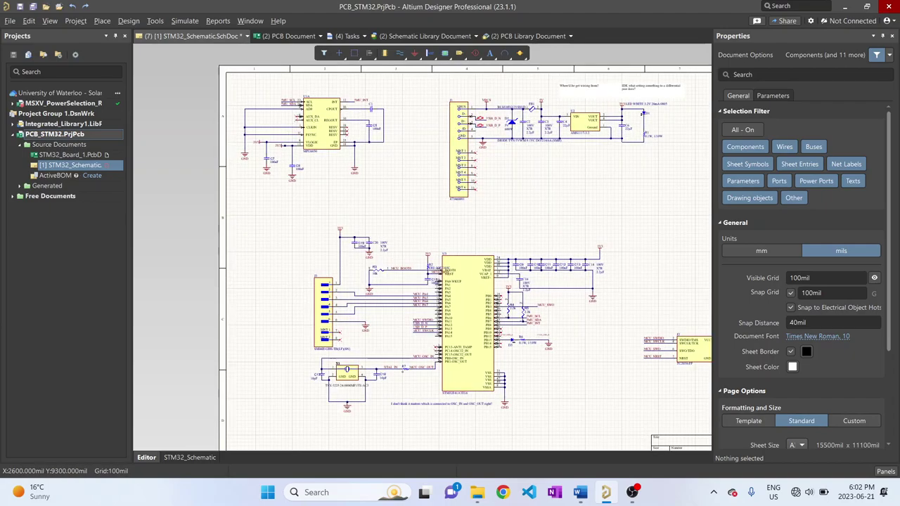
pyautogui.moveTo(296, 120); pyautogui.dragTo(381, 233, button='right')
pyautogui.keyDown('ctrl'); pyautogui.scroll(1, 381, 204); pyautogui.keyUp('ctrl')
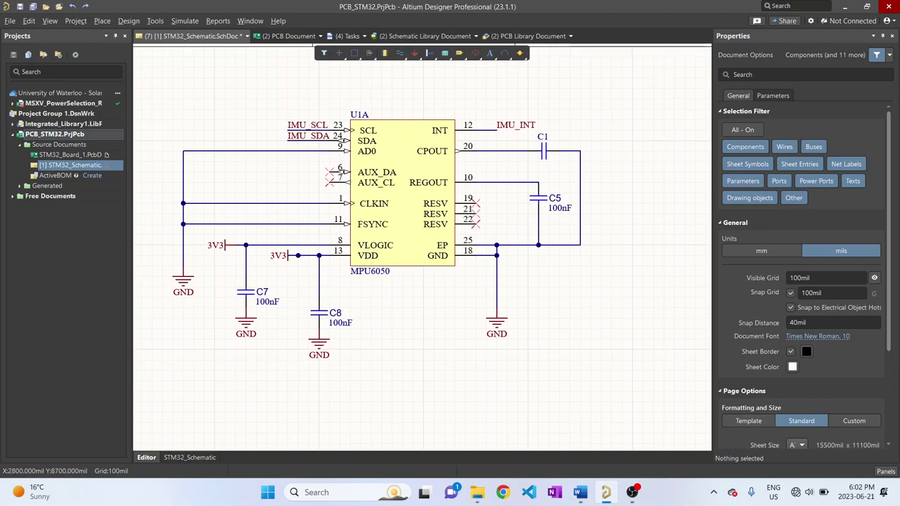
pyautogui.moveTo(361, 244); pyautogui.dragTo(368, 266, button='right')
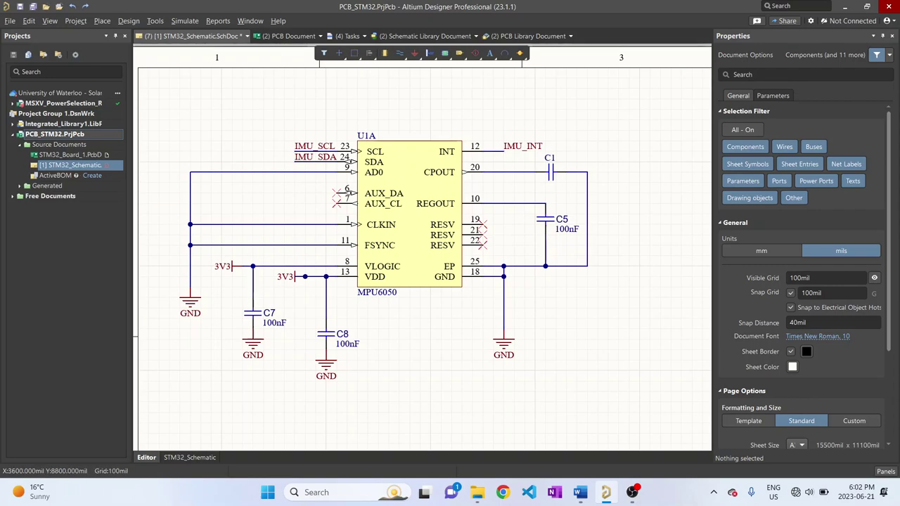
pyautogui.keyDown('ctrl'); pyautogui.scroll(-3, 514, 254); pyautogui.keyUp('ctrl')
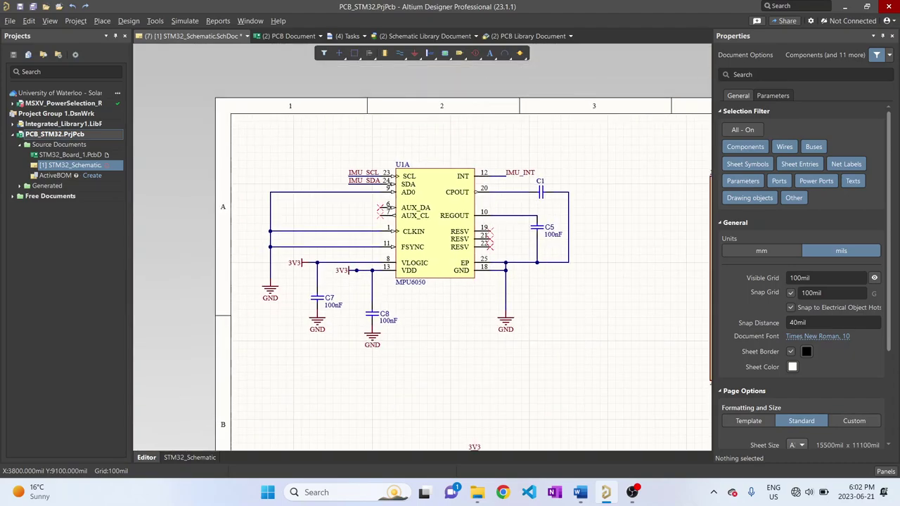
pyautogui.moveTo(425, 313); pyautogui.dragTo(350, 228, button='right')
pyautogui.keyDown('ctrl'); pyautogui.scroll(3, 333, 211); pyautogui.keyUp('ctrl')
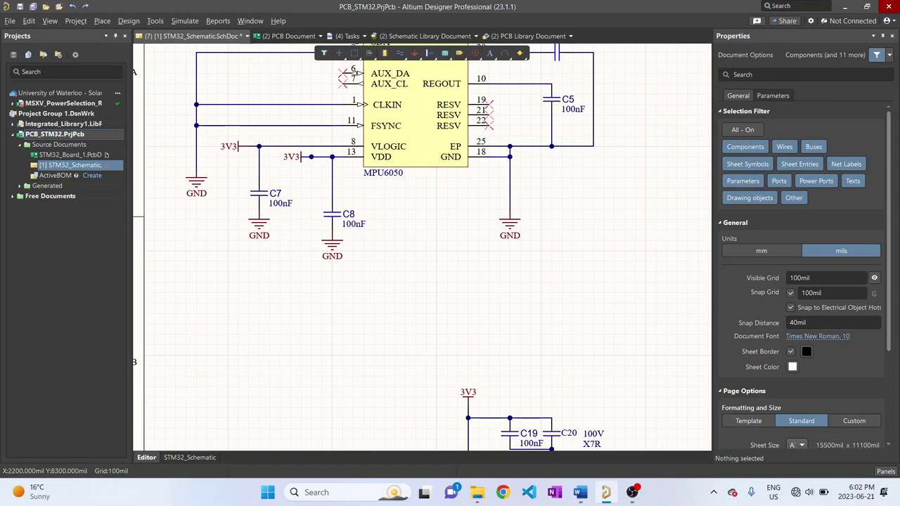
# Examine the USB connector J1 and the AMS1117-3.3 regulator circuit through to the D1 power LED
pyautogui.keyDown('ctrl'); pyautogui.scroll(-5, 363, 219); pyautogui.keyUp('ctrl')
pyautogui.moveTo(624, 168); pyautogui.dragTo(387, 212, button='right')
pyautogui.keyDown('ctrl'); pyautogui.scroll(3, 418, 164); pyautogui.keyUp('ctrl')
pyautogui.keyDown('ctrl'); pyautogui.scroll(3, 417, 164); pyautogui.keyUp('ctrl')
pyautogui.keyDown('ctrl'); pyautogui.scroll(-5, 387, 212); pyautogui.keyUp('ctrl')
pyautogui.moveTo(440, 236); pyautogui.dragTo(362, 225, button='right')
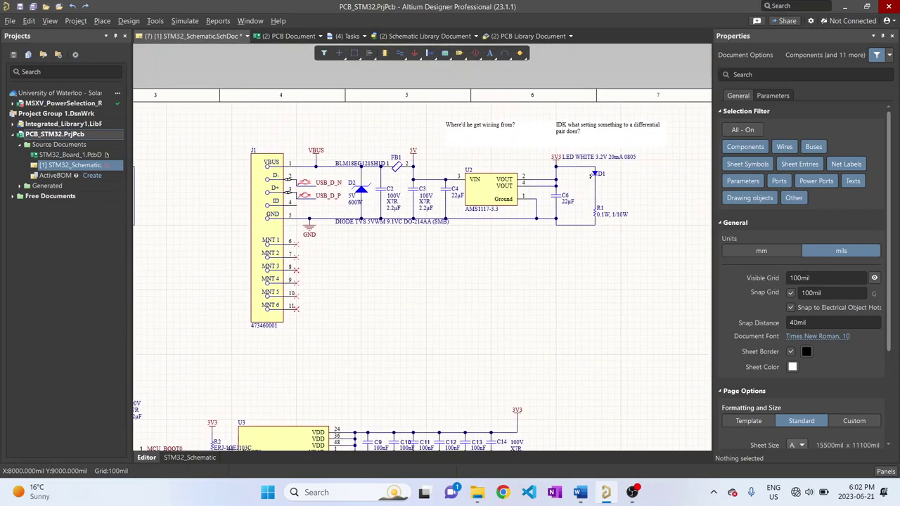
pyautogui.keyDown('ctrl'); pyautogui.scroll(1, 677, 169); pyautogui.keyUp('ctrl')
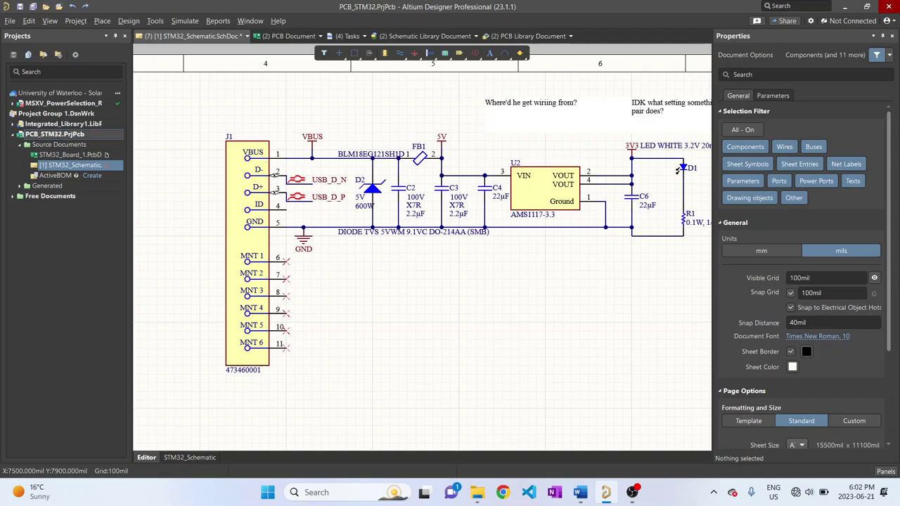
pyautogui.keyDown('ctrl'); pyautogui.scroll(-2, 678, 169); pyautogui.keyUp('ctrl')
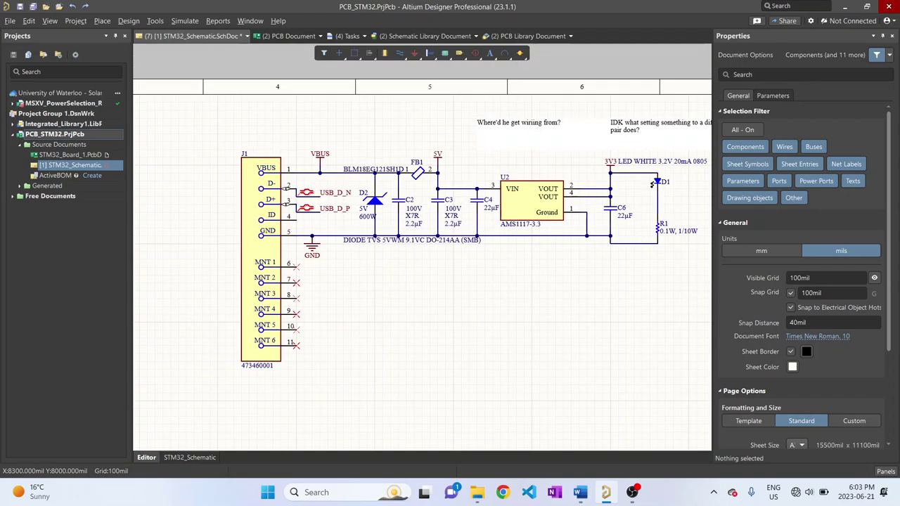
pyautogui.keyDown('ctrl'); pyautogui.scroll(3, 562, 172); pyautogui.keyUp('ctrl')
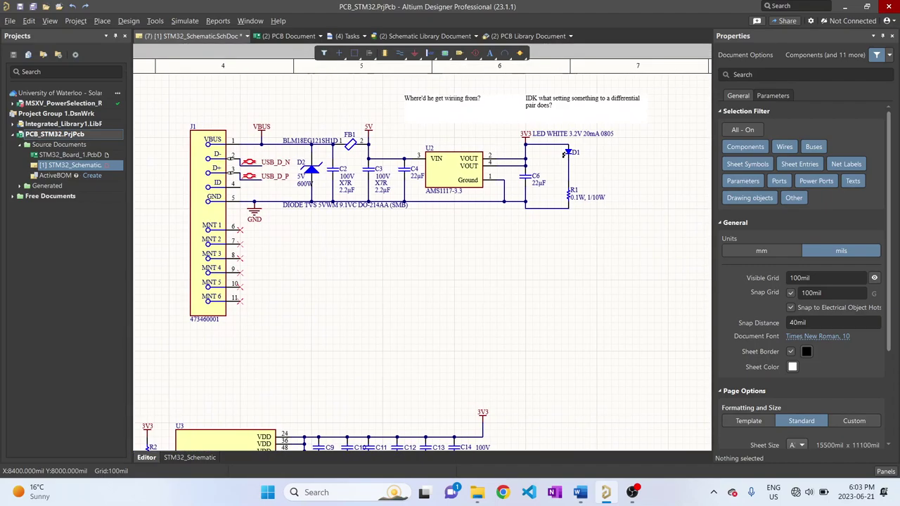
pyautogui.moveTo(638, 124); pyautogui.dragTo(642, 194, button='right')
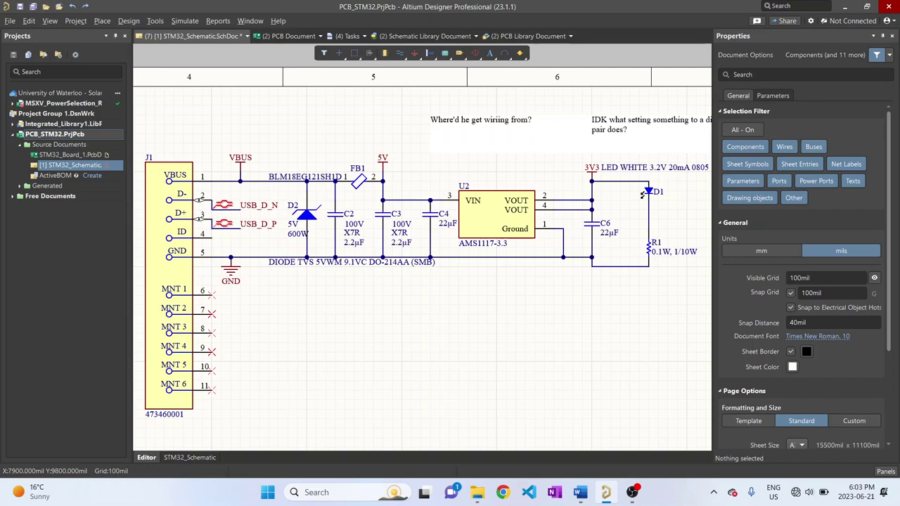
pyautogui.moveTo(642, 194); pyautogui.dragTo(622, 191, button='right')
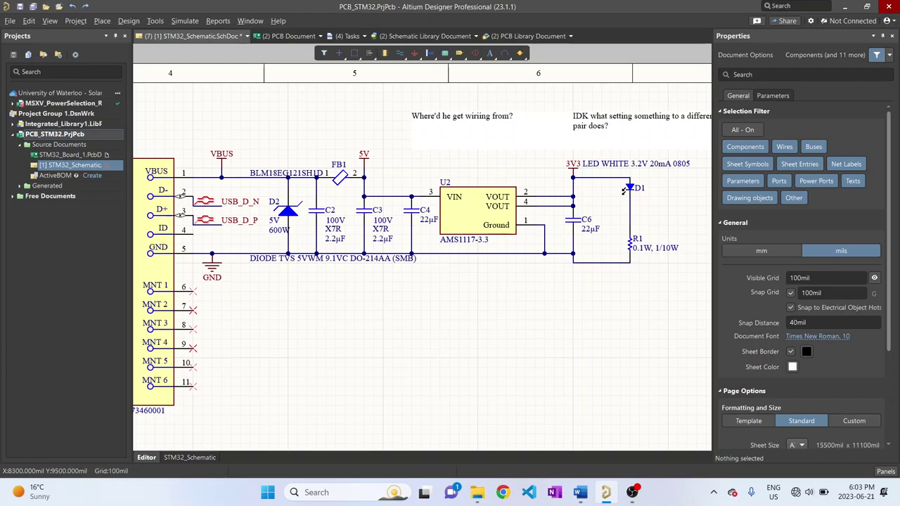
pyautogui.moveTo(622, 192); pyautogui.dragTo(561, 159, button='right')
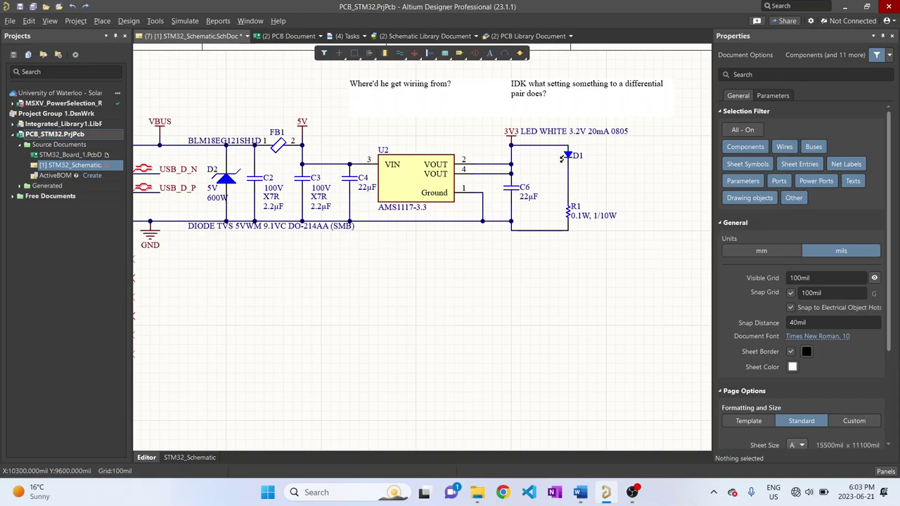
# Examine the TC2030-FP debug connector J2 and its SWD, reset, 3V3 and GND connections
pyautogui.keyDown('ctrl'); pyautogui.scroll(-3, 442, 174); pyautogui.keyUp('ctrl')
pyautogui.moveTo(259, 397); pyautogui.dragTo(177, 121, button='right')
pyautogui.keyDown('ctrl'); pyautogui.scroll(1, 520, 266); pyautogui.keyUp('ctrl')
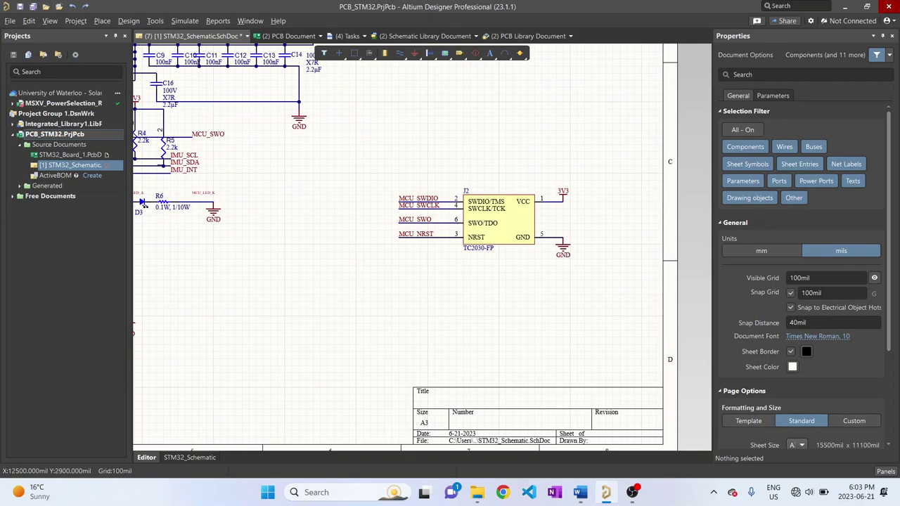
pyautogui.keyDown('ctrl'); pyautogui.scroll(1, 482, 250); pyautogui.keyUp('ctrl')
pyautogui.moveTo(390, 185); pyautogui.dragTo(330, 221, button='right')
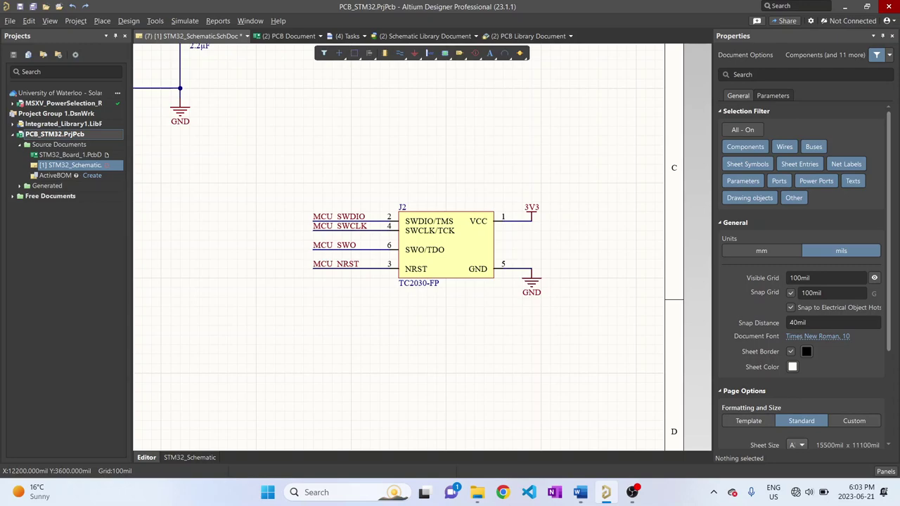
# Examine the STM32F411CEU6 microcontroller U3 and the J3 connector wired to its PA4 to PA7 pins
pyautogui.keyDown('ctrl'); pyautogui.scroll(-4, 465, 249); pyautogui.keyUp('ctrl')
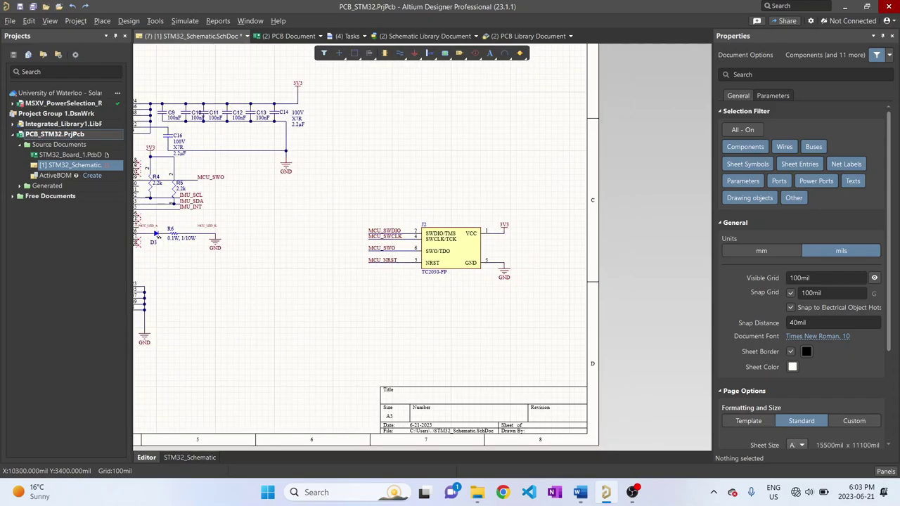
pyautogui.moveTo(293, 249); pyautogui.dragTo(632, 269, button='right')
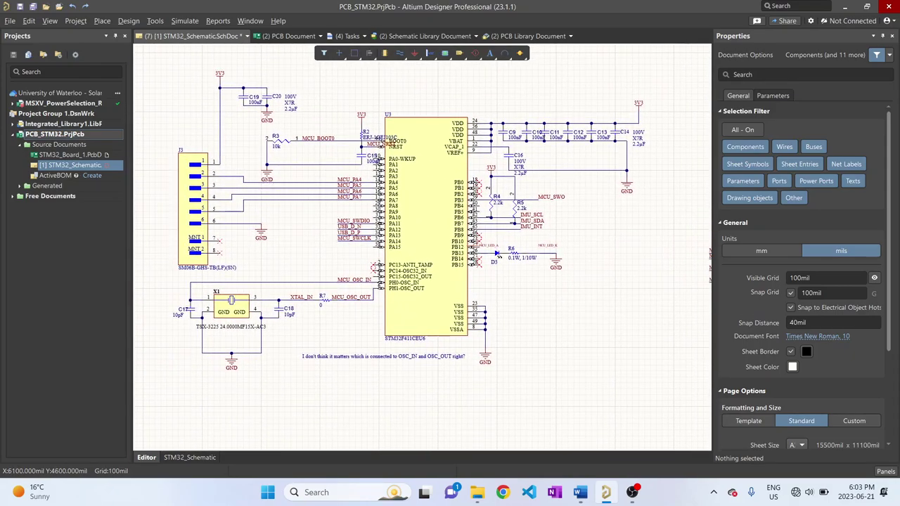
pyautogui.keyDown('ctrl'); pyautogui.scroll(1, 382, 189); pyautogui.keyUp('ctrl')
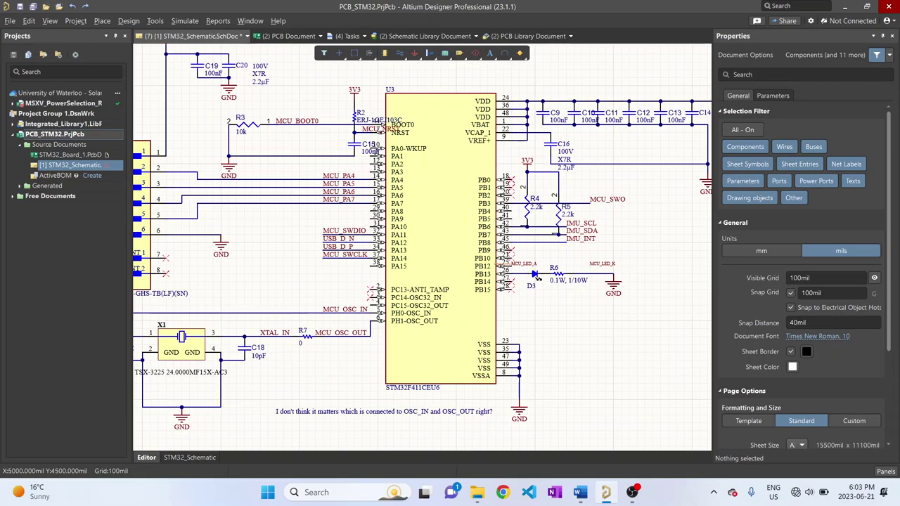
pyautogui.moveTo(382, 189); pyautogui.dragTo(450, 186, button='right')
pyautogui.keyDown('ctrl'); pyautogui.scroll(-1, 386, 185); pyautogui.keyUp('ctrl')
pyautogui.keyDown('ctrl'); pyautogui.scroll(2, 386, 185); pyautogui.keyUp('ctrl')
pyautogui.moveTo(385, 185); pyautogui.dragTo(497, 192, button='right')
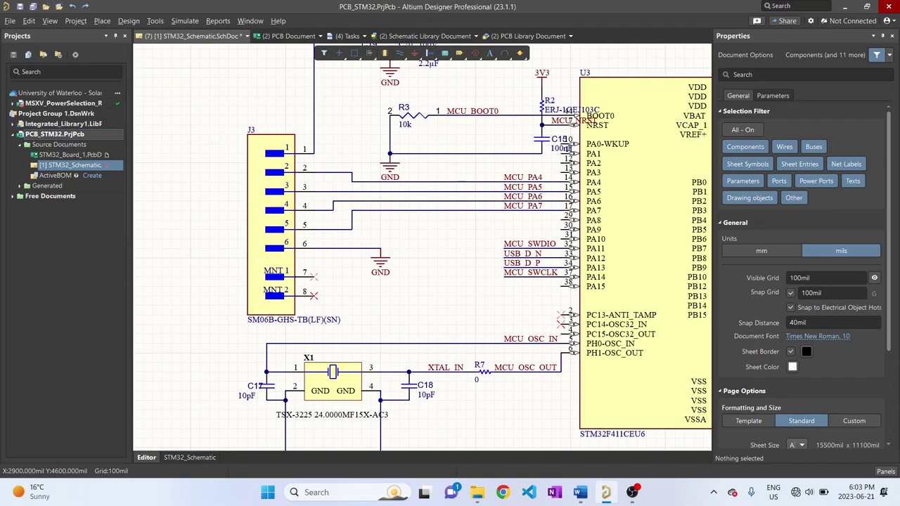
pyautogui.moveTo(465, 154); pyautogui.dragTo(422, 208, button='right')
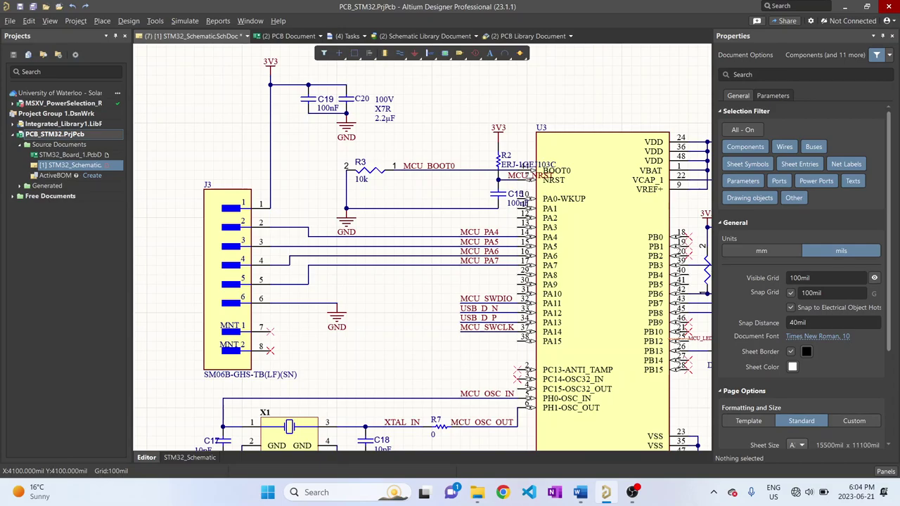
pyautogui.scroll(1, 422, 246)
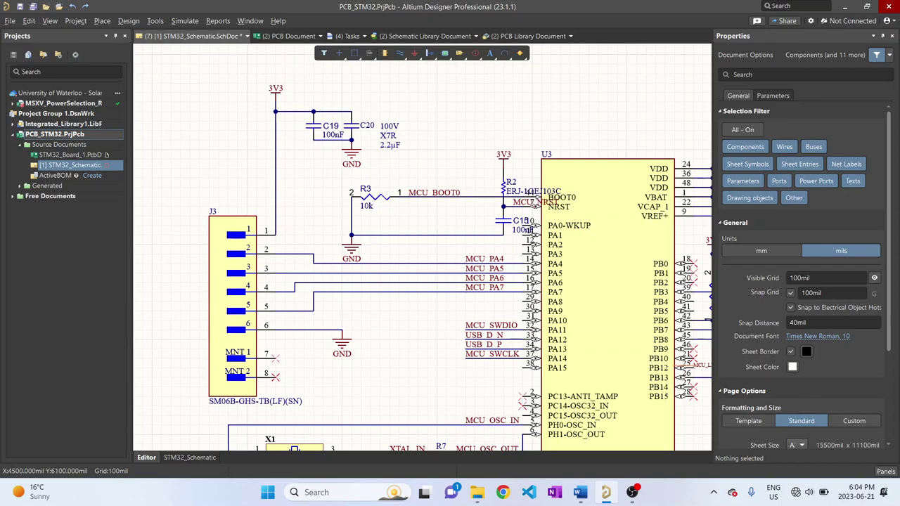
# Examine the crystal oscillator circuit around X1, including C17, C18 and R7 on the MCU's OSC_IN and OSC_OUT nets
pyautogui.moveTo(456, 377); pyautogui.dragTo(477, 166, button='right')
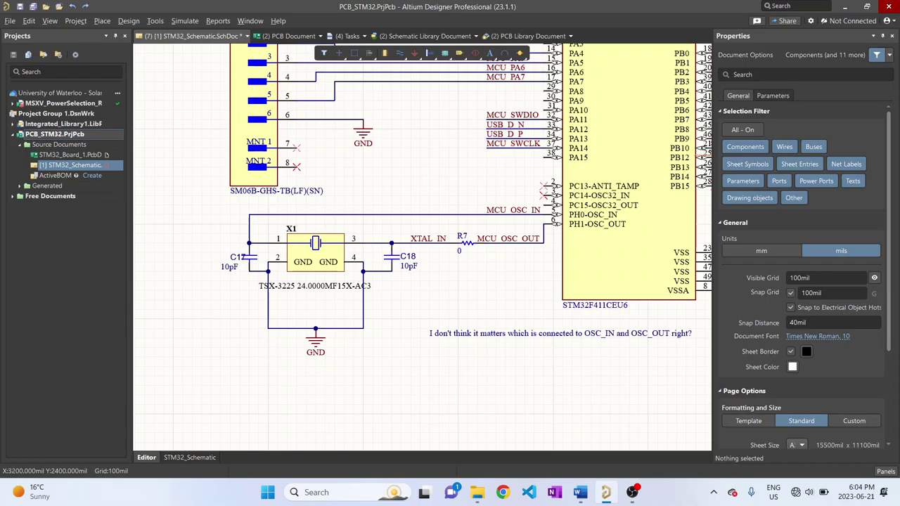
pyautogui.moveTo(517, 232); pyautogui.dragTo(325, 343, button='right')
pyautogui.scroll(-3, 555, 285)
pyautogui.keyDown('shift'); pyautogui.hscroll(-4, 555, 285); pyautogui.keyUp('shift')
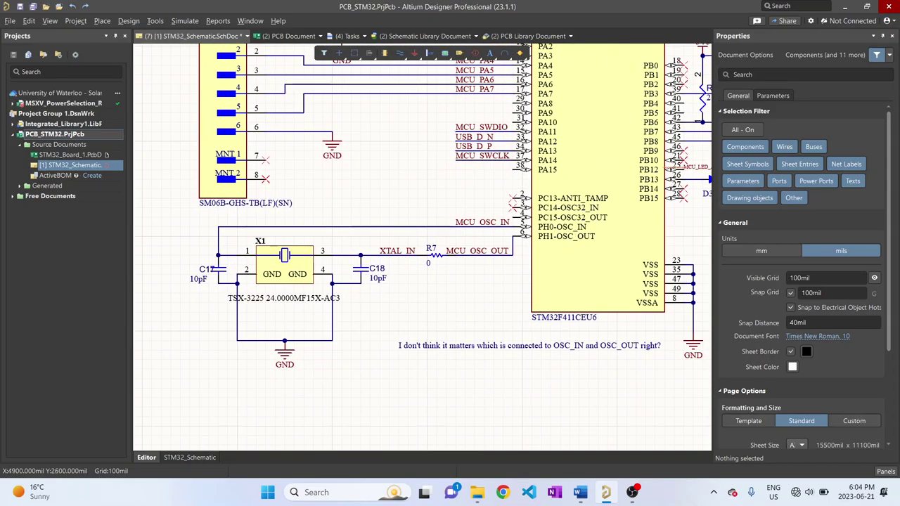
pyautogui.keyDown('ctrl'); pyautogui.scroll(2, 449, 253); pyautogui.keyUp('ctrl')
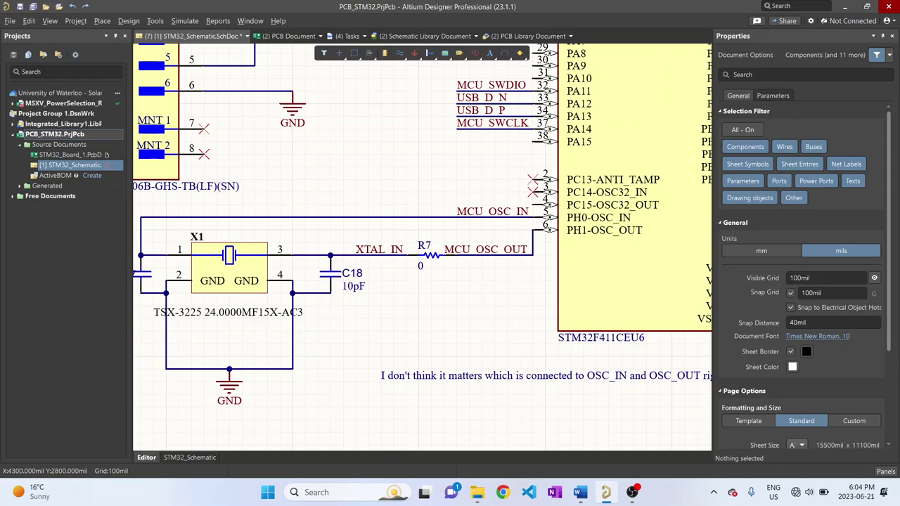
pyautogui.keyDown('ctrl'); pyautogui.scroll(-4, 562, 265); pyautogui.keyUp('ctrl')
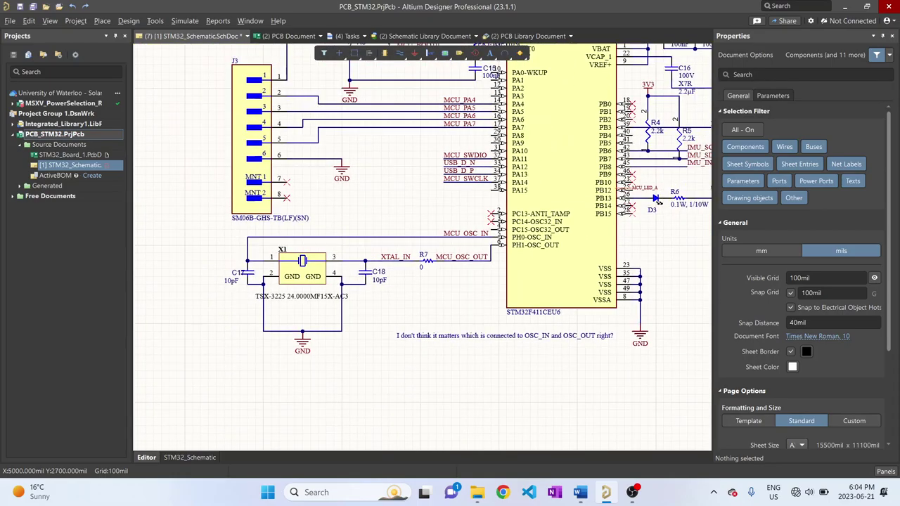
# Examine the BOOT0 and NRST circuitry with R3, R2 and C15 beside the microcontroller
pyautogui.moveTo(519, 265); pyautogui.dragTo(393, 269, button='right')
pyautogui.moveTo(519, 222); pyautogui.dragTo(464, 215, button='right')
pyautogui.moveTo(380, 264); pyautogui.dragTo(442, 335, button='right')
pyautogui.moveTo(269, 195); pyautogui.dragTo(473, 188, button='right')
pyautogui.keyDown('ctrl'); pyautogui.scroll(4, 407, 165); pyautogui.keyUp('ctrl')
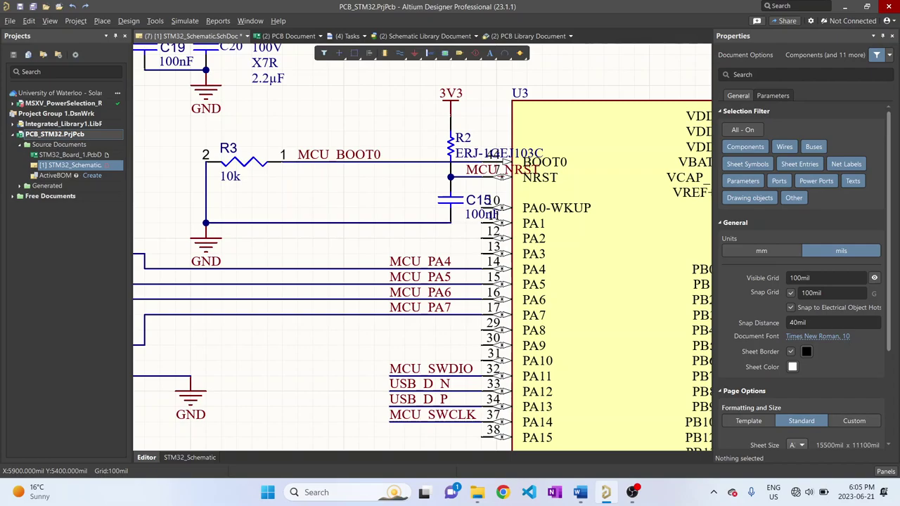
pyautogui.keyDown('ctrl'); pyautogui.scroll(1, 491, 178); pyautogui.keyUp('ctrl')
pyautogui.keyDown('ctrl'); pyautogui.scroll(-2, 495, 178); pyautogui.keyUp('ctrl')
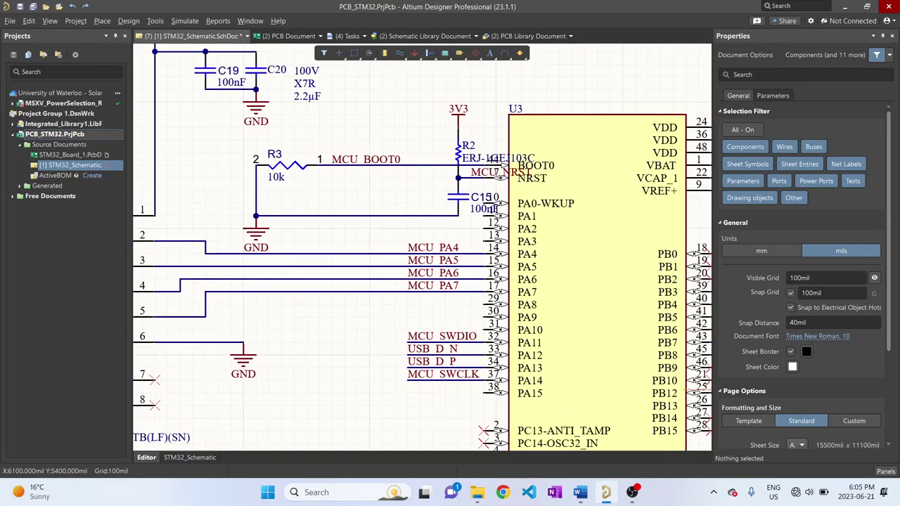
pyautogui.moveTo(497, 178); pyautogui.dragTo(482, 177, button='right')
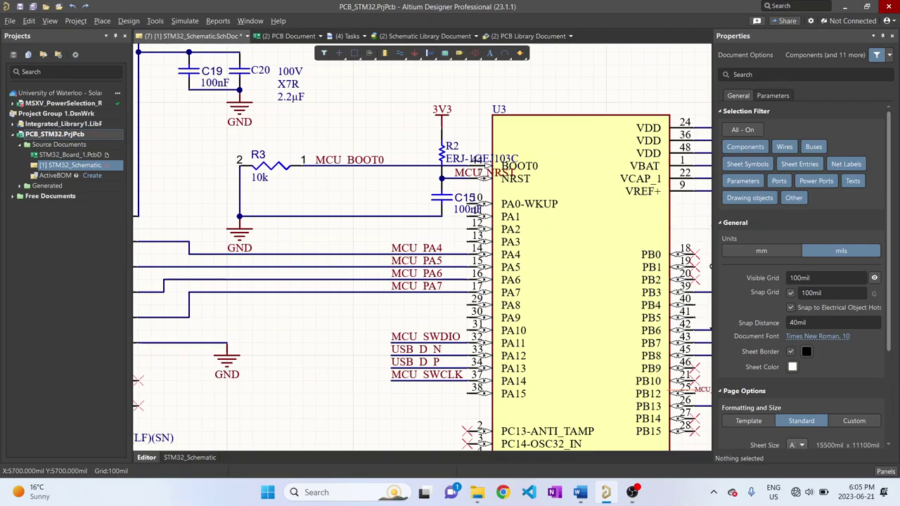
pyautogui.moveTo(315, 216); pyautogui.dragTo(347, 224, button='right')
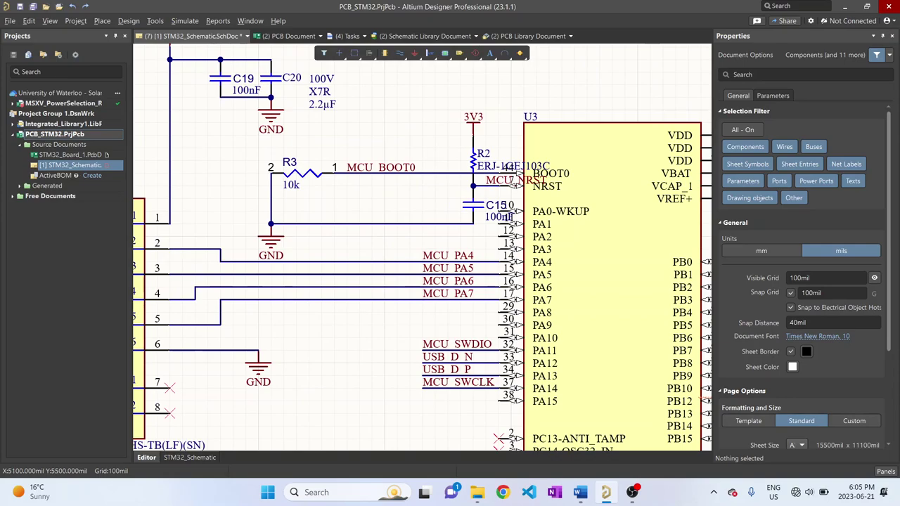
pyautogui.moveTo(498, 210); pyautogui.dragTo(454, 203, button='right')
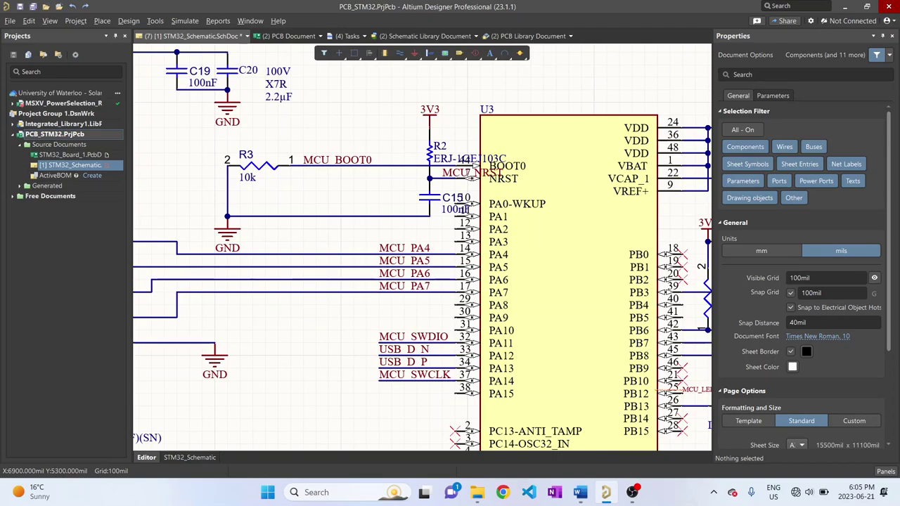
# Examine the circuits on both sides of the microcontroller, including connector J3, and return to an overview of the whole MCU section
pyautogui.moveTo(581, 203); pyautogui.dragTo(418, 121, button='right')
pyautogui.moveTo(619, 232); pyautogui.dragTo(335, 158, button='right')
pyautogui.moveTo(562, 295); pyautogui.dragTo(361, 155, button='right')
pyautogui.moveTo(630, 121); pyautogui.dragTo(623, 178, button='right')
pyautogui.moveTo(323, 154); pyautogui.dragTo(621, 235, button='right')
pyautogui.moveTo(337, 168); pyautogui.dragTo(536, 311, button='right')
pyautogui.moveTo(198, 178); pyautogui.dragTo(455, 198, button='right')
pyautogui.keyDown('ctrl'); pyautogui.scroll(1, 424, 172); pyautogui.keyUp('ctrl')
pyautogui.hscroll(-1, 422, 248)
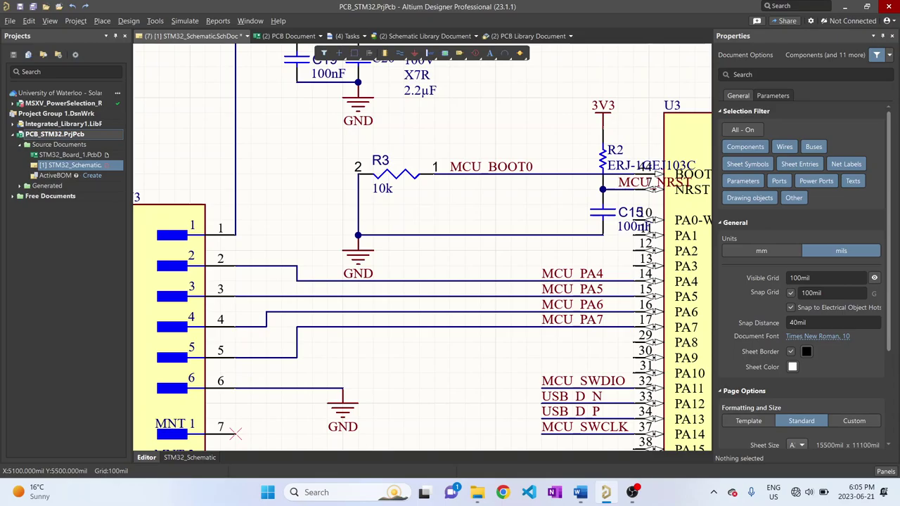
pyautogui.keyDown('ctrl'); pyautogui.scroll(-4, 304, 236); pyautogui.keyUp('ctrl')
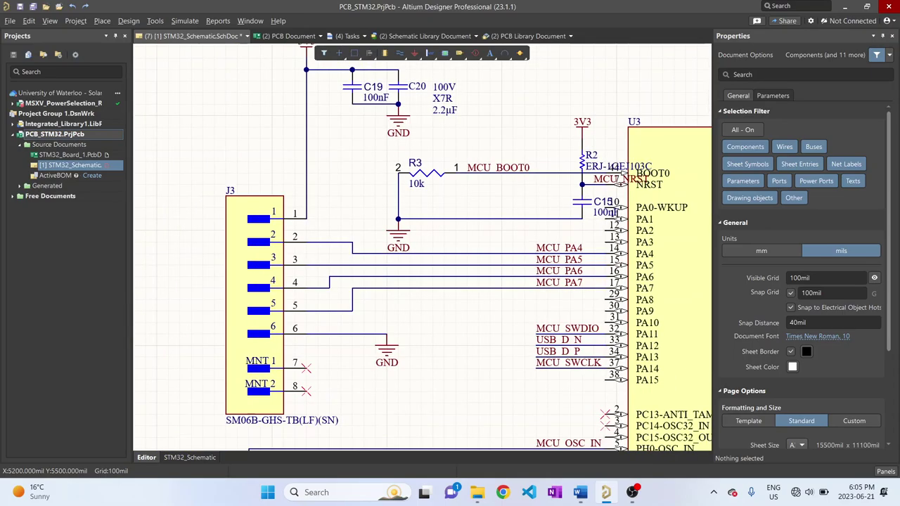
pyautogui.keyDown('ctrl'); pyautogui.scroll(-4, 318, 332); pyautogui.keyUp('ctrl')
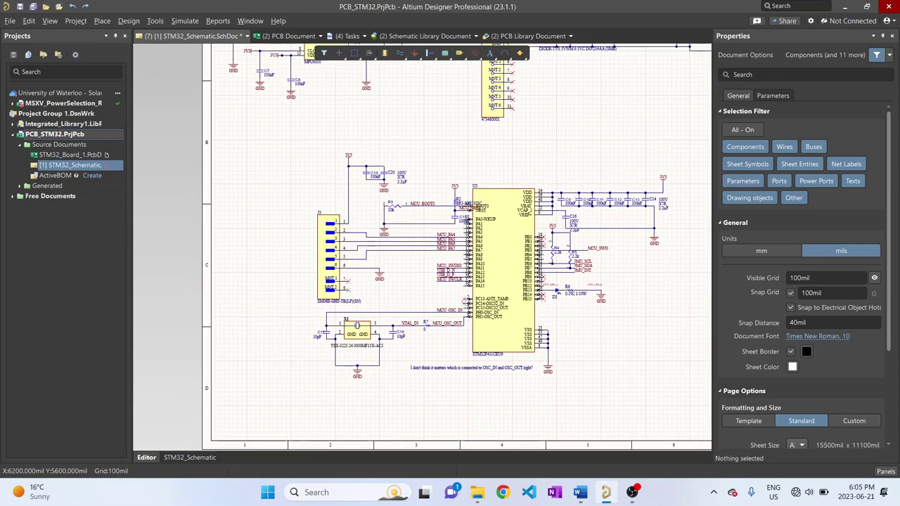
pyautogui.moveTo(517, 220); pyautogui.dragTo(563, 138, button='right')
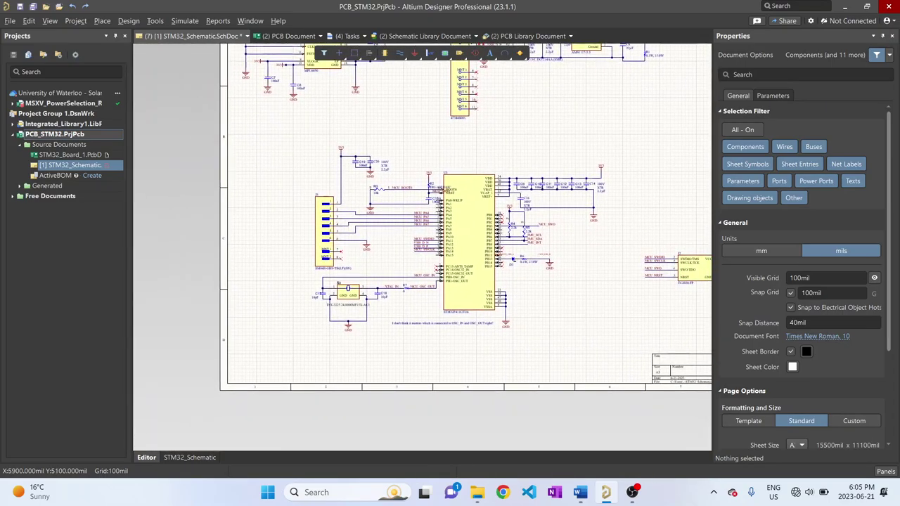
# Switch to the STM32_Board_1 PCB layout and make L1 (Signal) the active layer
pyautogui.hotkey('ctrl', 'Tab')
pyautogui.moveTo(477, 237); pyautogui.dragTo(359, 197, button='right')
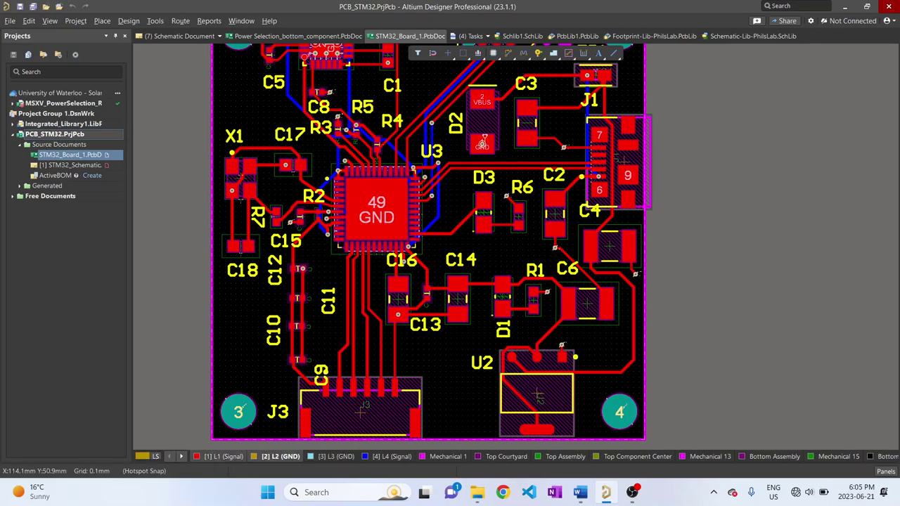
pyautogui.click(220, 456)
pyautogui.moveTo(502, 213); pyautogui.dragTo(514, 247, button='right')
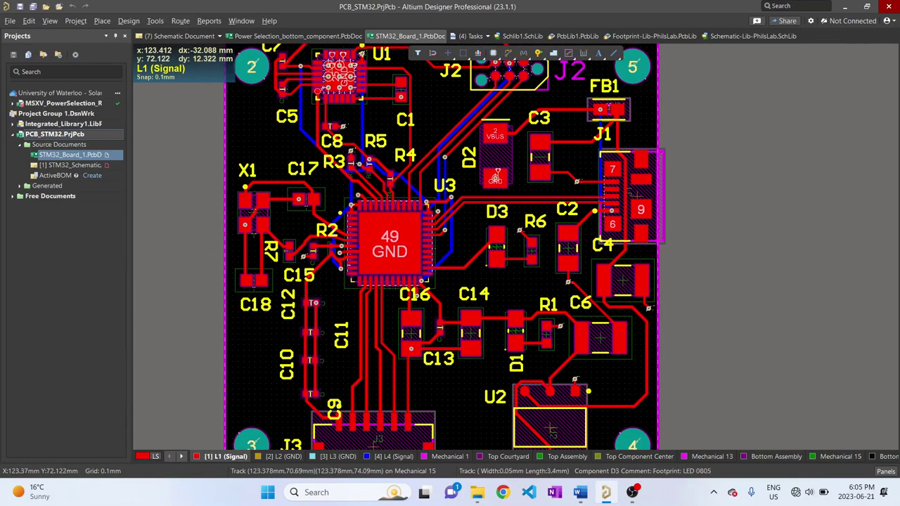
pyautogui.keyDown('ctrl'); pyautogui.scroll(-1, 508, 254); pyautogui.keyUp('ctrl')
pyautogui.moveTo(442, 266); pyautogui.dragTo(463, 254, button='right')
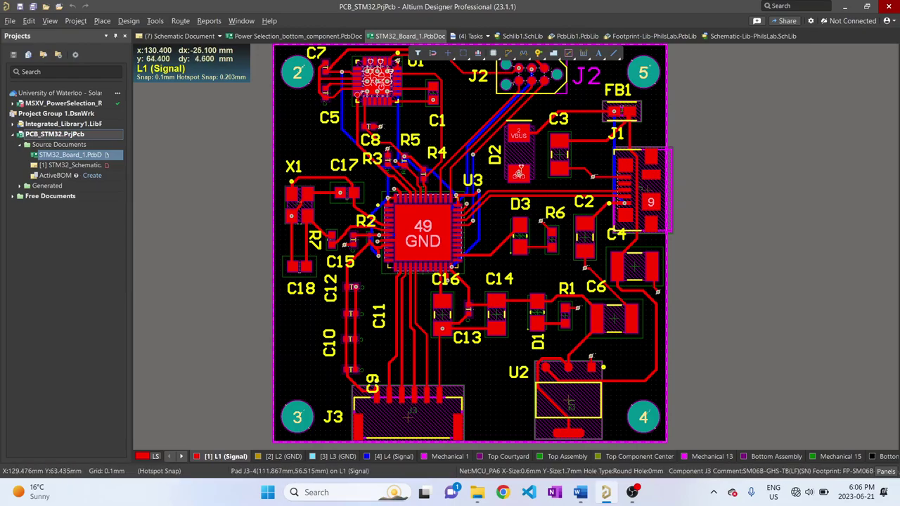
# Examine the routing between USB connector J1 and microcontroller U3, and the placement of J2, U1 and the surrounding parts
pyautogui.keyDown('ctrl'); pyautogui.scroll(2, 671, 189); pyautogui.keyUp('ctrl')
pyautogui.keyDown('ctrl'); pyautogui.scroll(1, 675, 200); pyautogui.keyUp('ctrl')
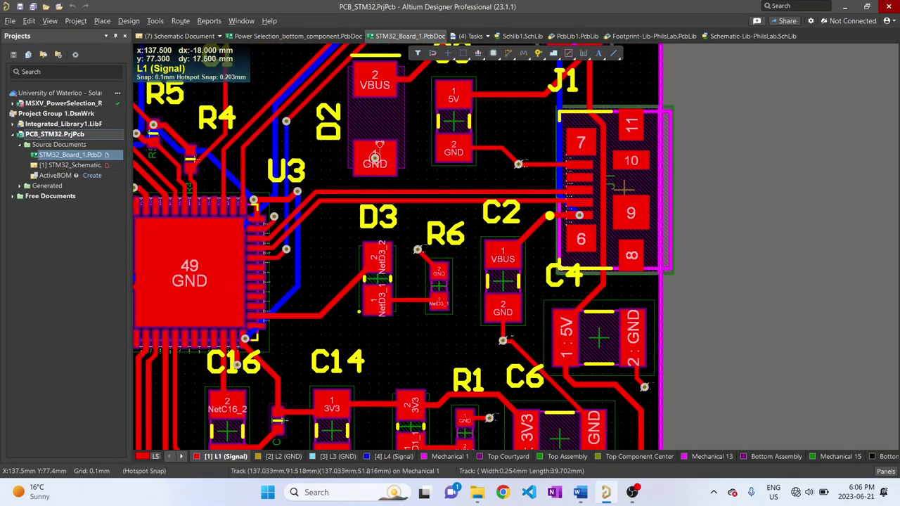
pyautogui.keyDown('ctrl'); pyautogui.scroll(-2, 675, 219); pyautogui.keyUp('ctrl')
pyautogui.moveTo(653, 197); pyautogui.dragTo(735, 233, button='right')
pyautogui.moveTo(616, 218); pyautogui.dragTo(634, 229, button='right')
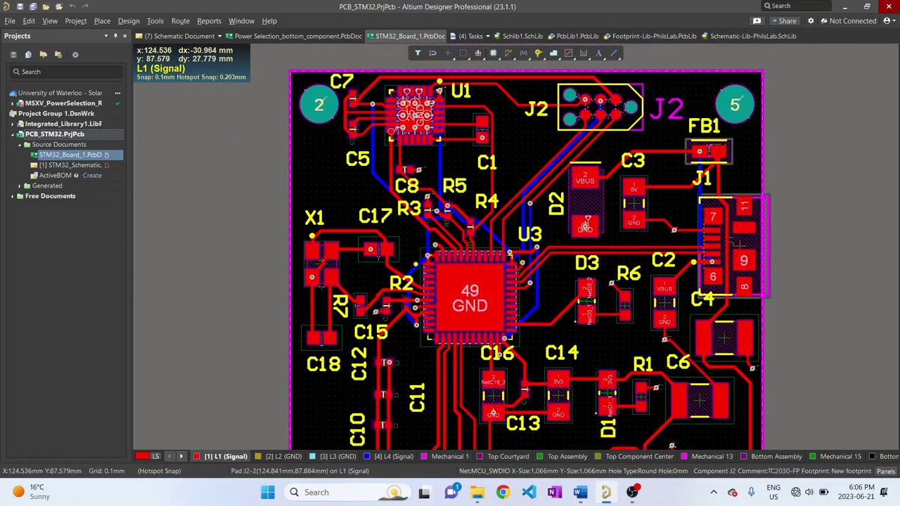
pyautogui.moveTo(587, 222); pyautogui.dragTo(518, 197, button='right')
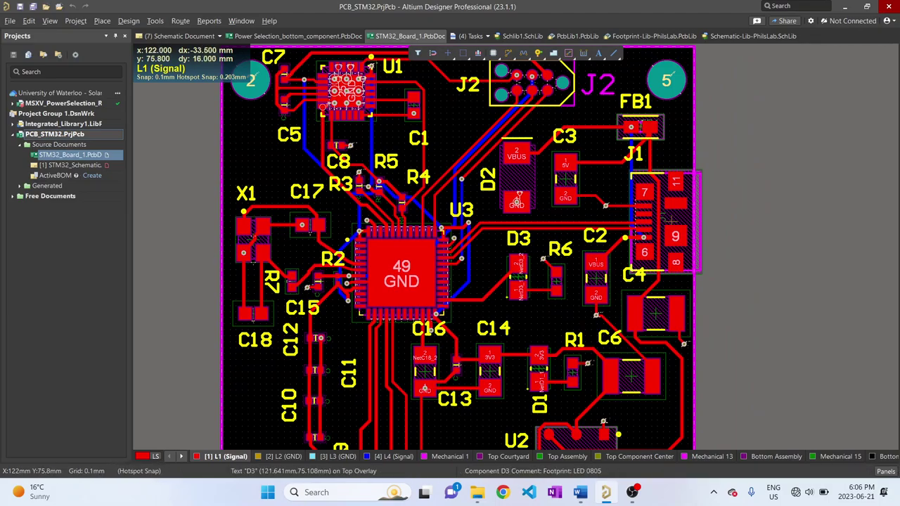
# Inspect the USB connector J1 at the board edge in the 3D view and return to the 2D layout
pyautogui.press('3')
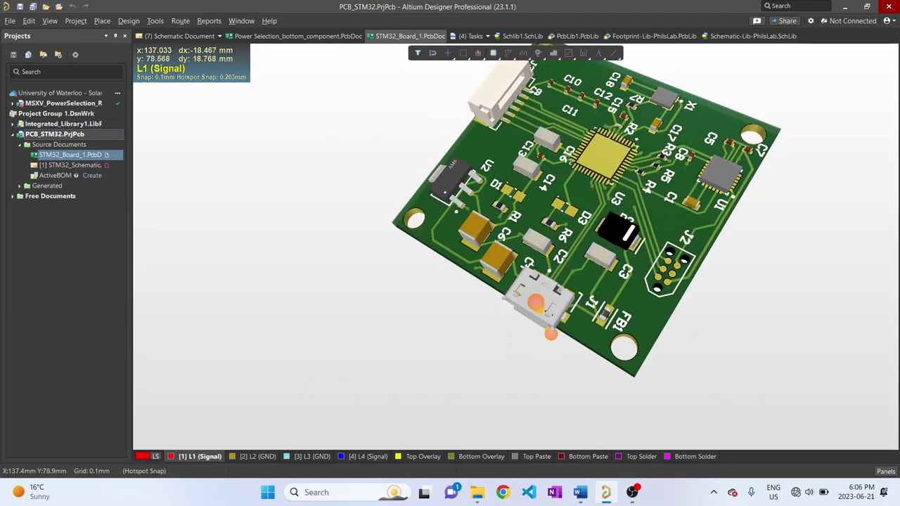
pyautogui.scroll(2, 547, 313)
pyautogui.scroll(-3, 549, 314)
pyautogui.keyDown('ctrl'); pyautogui.scroll(4, 544, 309); pyautogui.keyUp('ctrl')
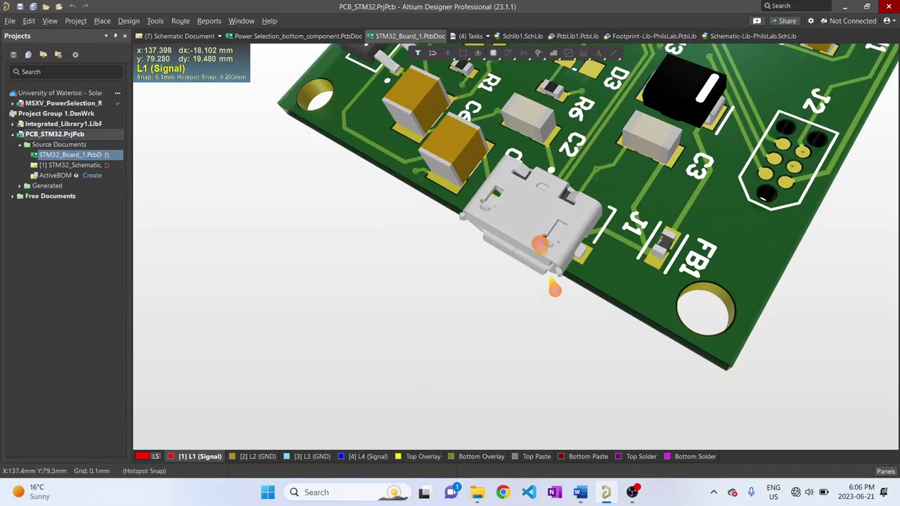
pyautogui.moveTo(574, 260)
pyautogui.keyDown('shift'); pyautogui.mouseDown(button='right')
pyautogui.moveTo(606, 264)
pyautogui.moveTo(588, 263)
pyautogui.moveTo(586, 277)
pyautogui.moveTo(576, 257)
pyautogui.mouseUp(button='right'); pyautogui.keyUp('shift')
pyautogui.moveTo(423, 435); pyautogui.dragTo(404, 294, button='right')
pyautogui.keyDown('ctrl'); pyautogui.scroll(-4, 404, 294); pyautogui.keyUp('ctrl')
pyautogui.press('2')
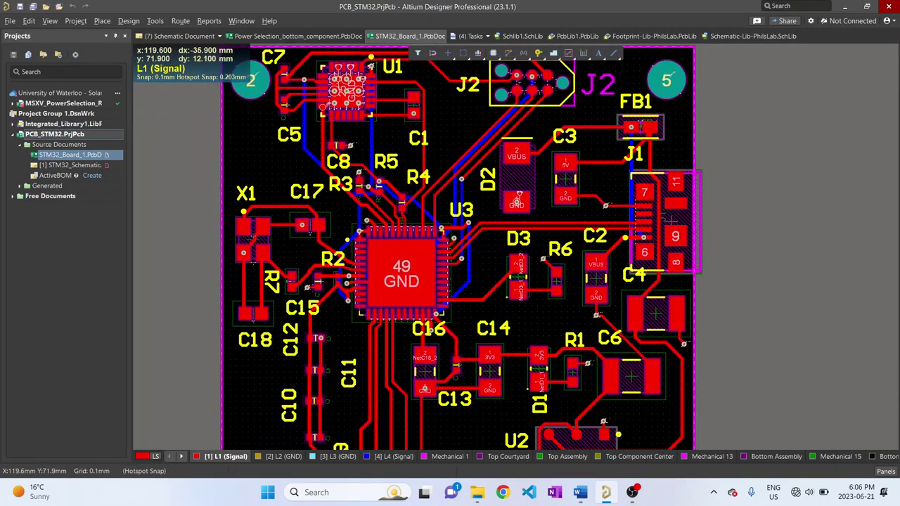
# Examine the layout around U3 on L1 (Signal) and return to an overview of the entire board
pyautogui.keyDown('ctrl'); pyautogui.scroll(-2, 487, 280); pyautogui.keyUp('ctrl')
pyautogui.moveTo(487, 315); pyautogui.dragTo(495, 260, button='right')
pyautogui.scroll(-1, 449, 232)
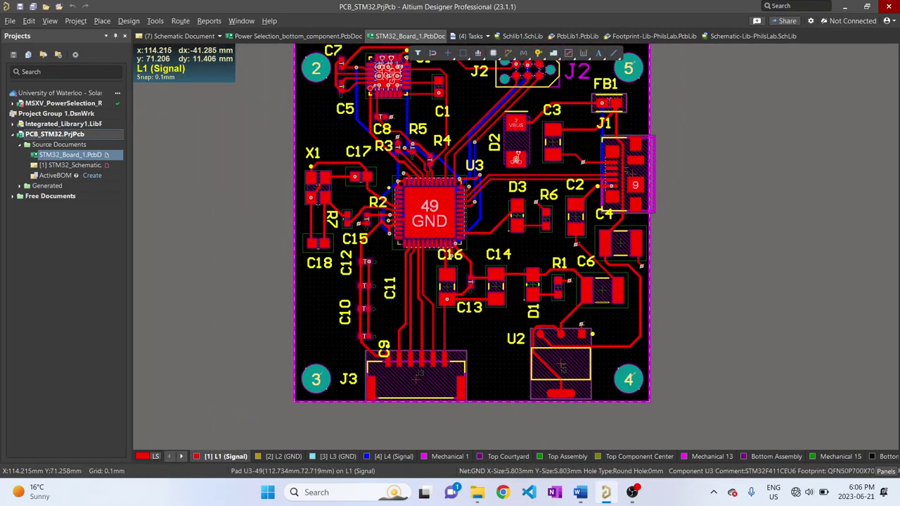
pyautogui.keyDown('ctrl'); pyautogui.scroll(2, 445, 189); pyautogui.keyUp('ctrl')
pyautogui.keyDown('ctrl'); pyautogui.scroll(-3, 502, 209); pyautogui.keyUp('ctrl')
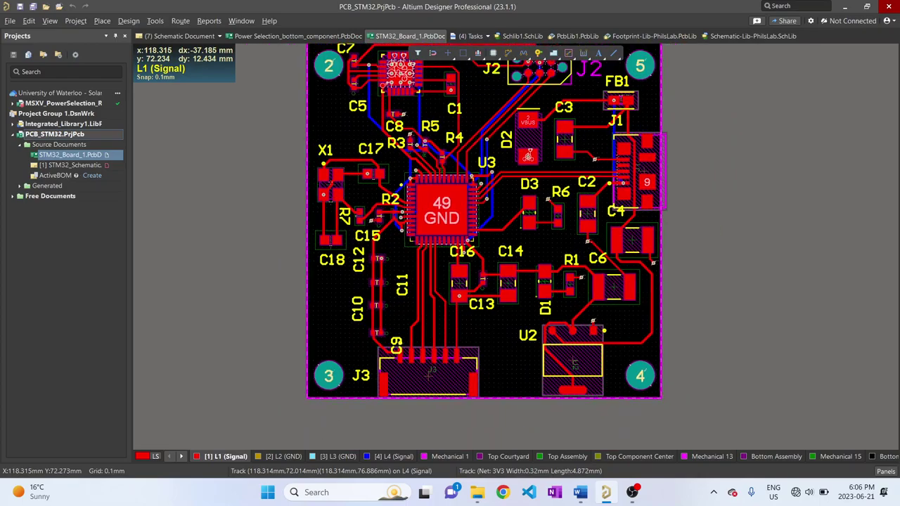
pyautogui.moveTo(495, 196); pyautogui.dragTo(490, 197, button='right')
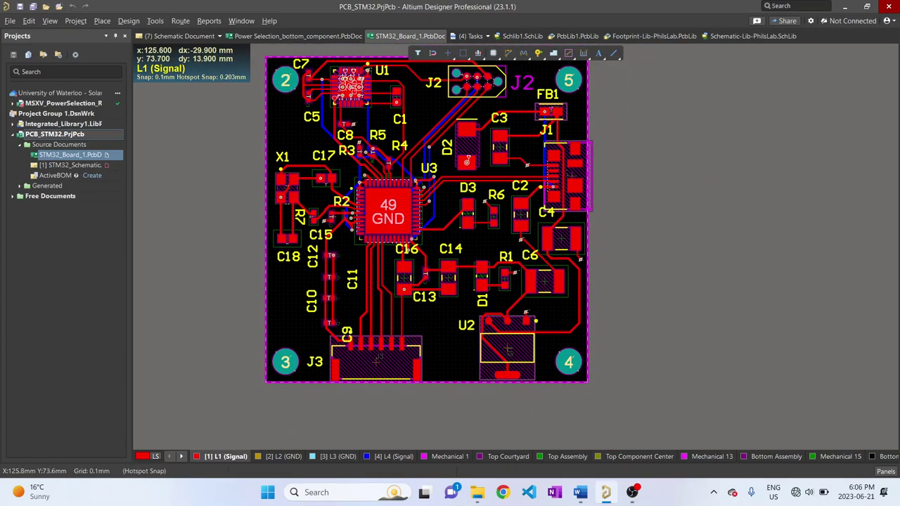